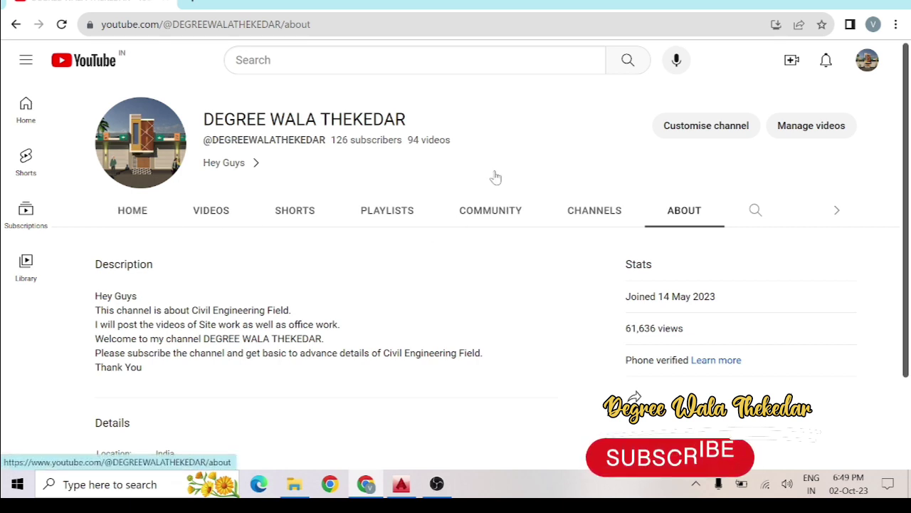
Browse the channel's Playlists, Home, Videos and About pages, then switch to AutoCAD
{"action": "left_click", "coordinate": [410, 218]}
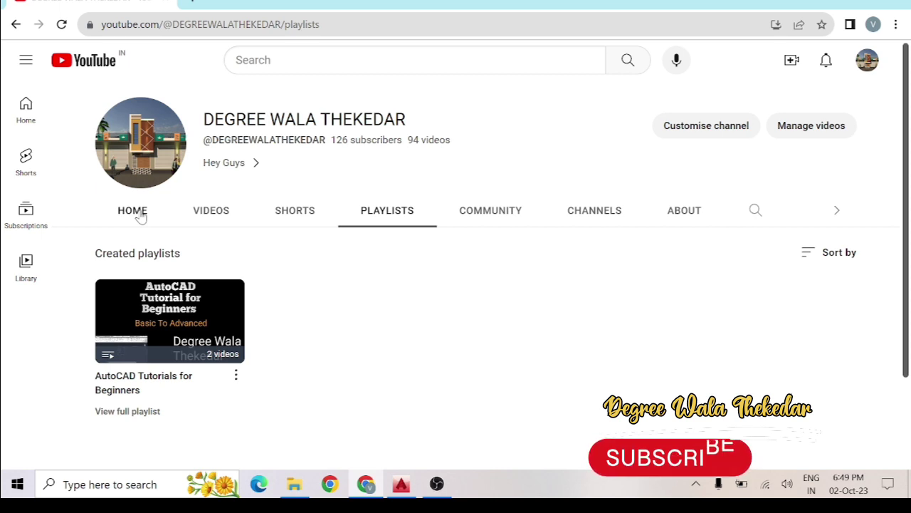
{"action": "left_click", "coordinate": [133, 211]}
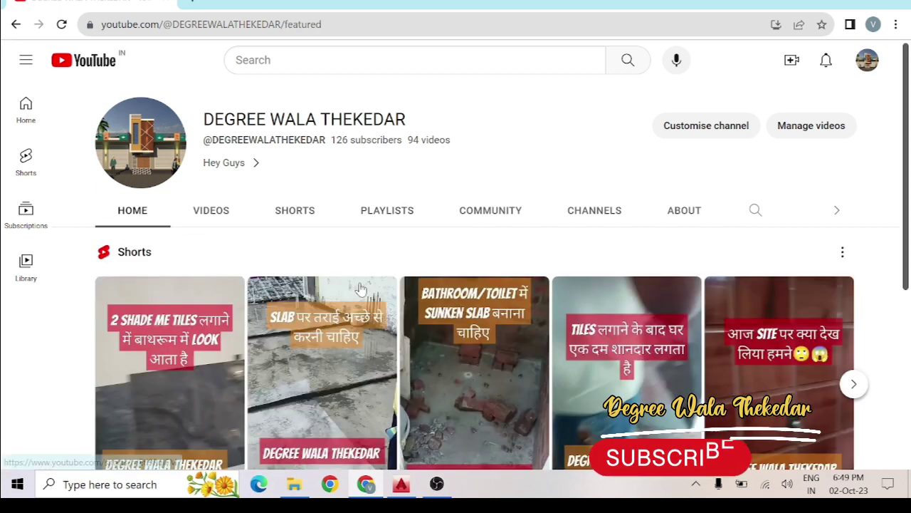
{"action": "left_click", "coordinate": [221, 211]}
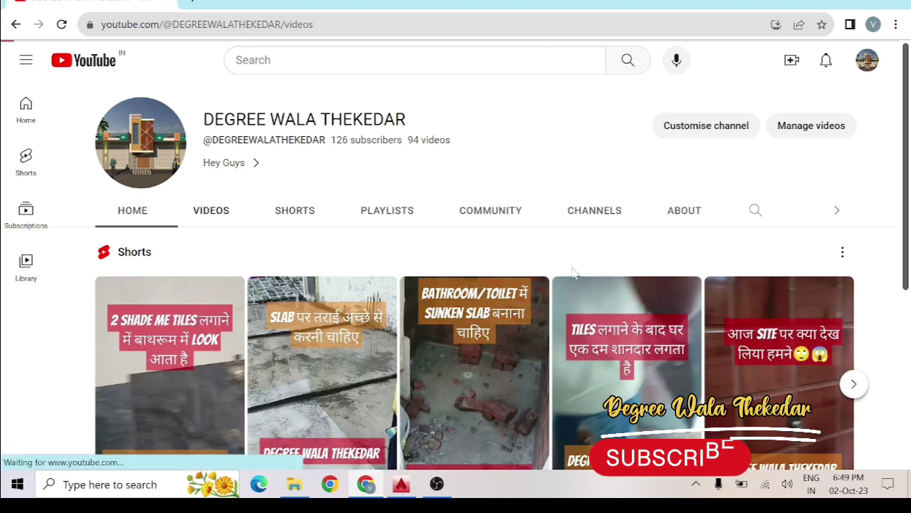
{"action": "left_click", "coordinate": [694, 222]}
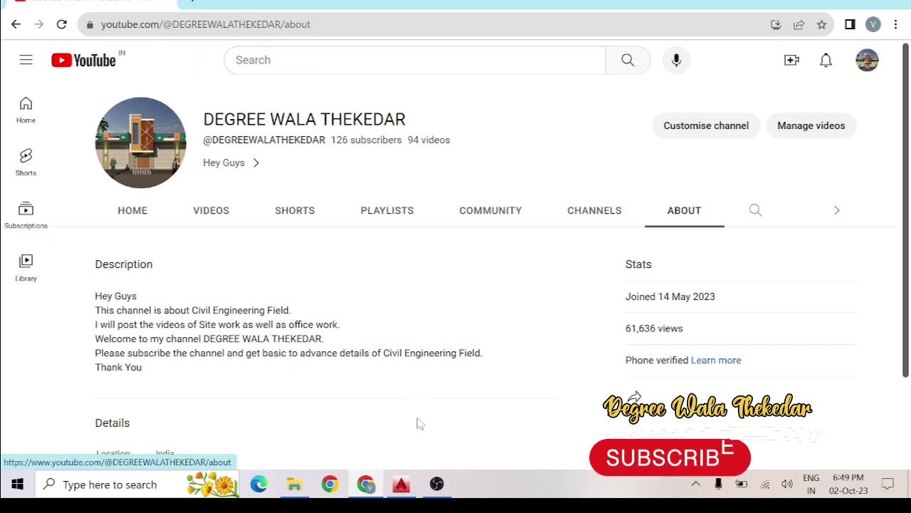
{"action": "mouse_move", "coordinate": [401, 484]}
{"action": "left_click", "coordinate": [407, 401]}
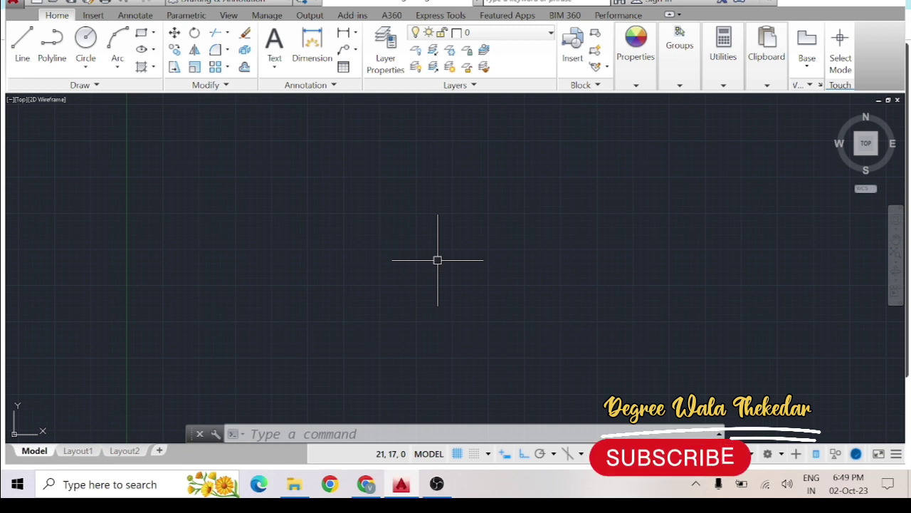
Using the UN command, set length units to Architectural with 0'-0" precision
{"action": "type", "text": "u"}
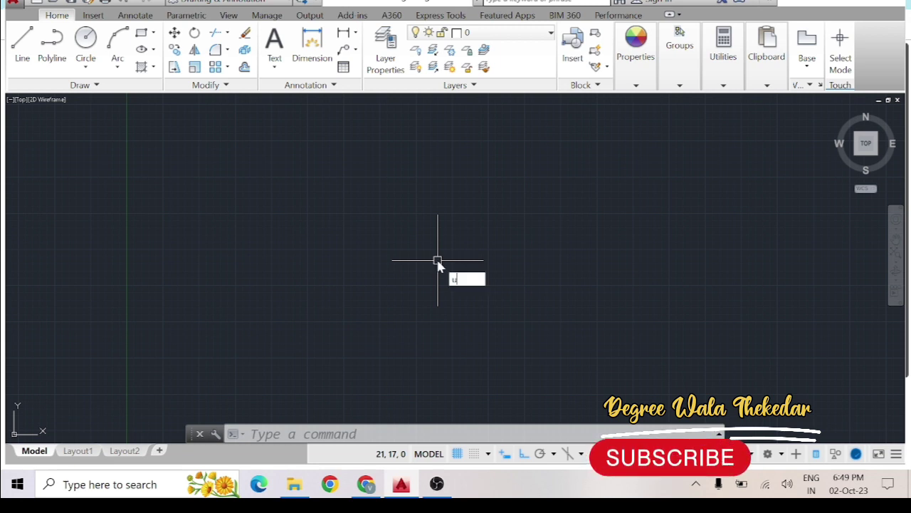
{"action": "key", "text": "Return"}
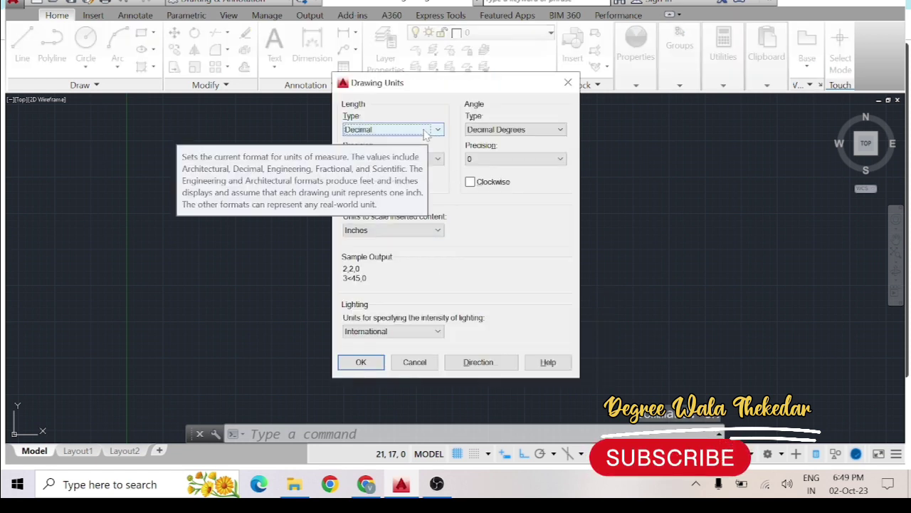
{"action": "left_click", "coordinate": [425, 131]}
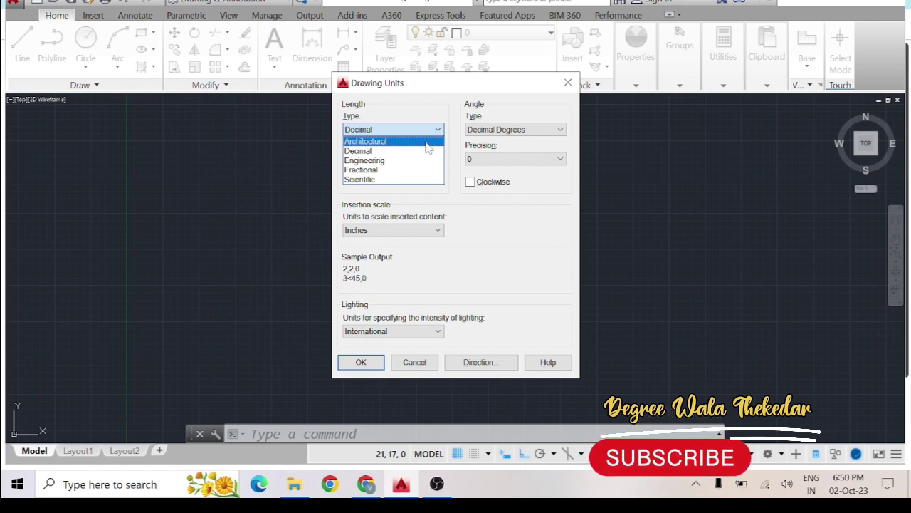
{"action": "left_click", "coordinate": [427, 143]}
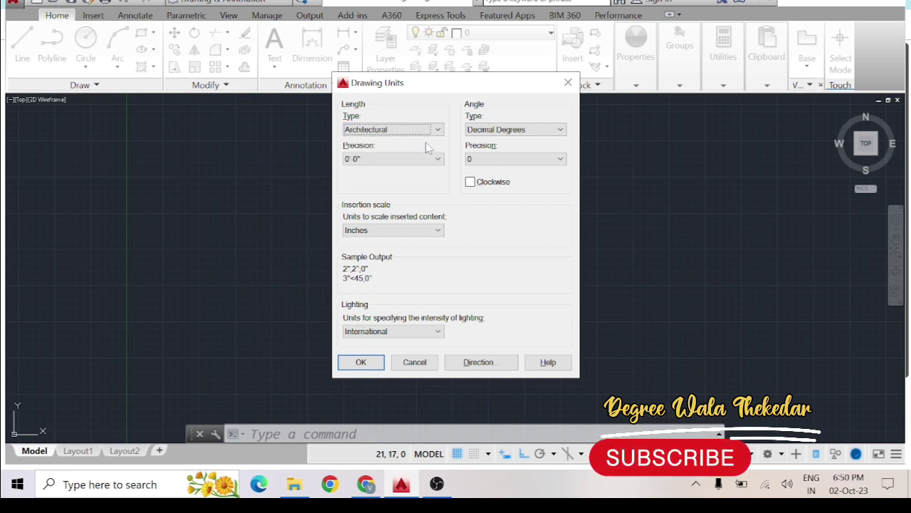
{"action": "left_click", "coordinate": [425, 159]}
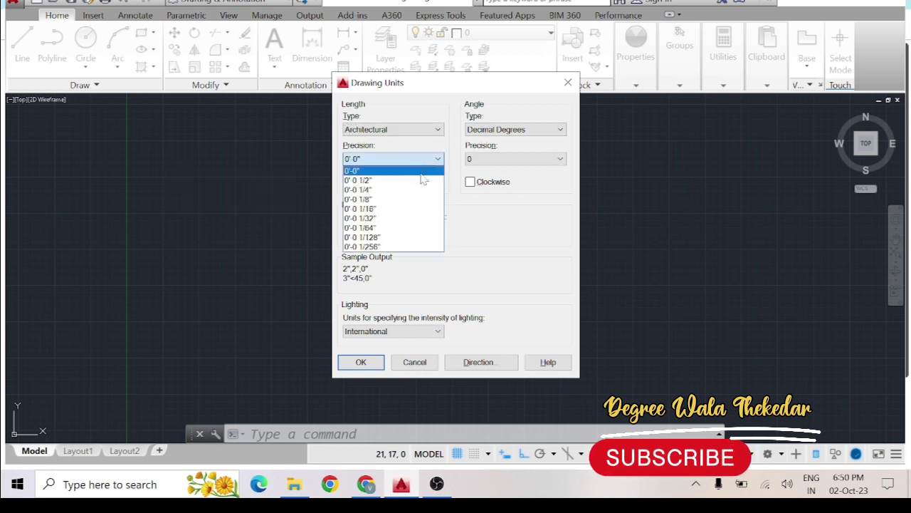
{"action": "left_click", "coordinate": [423, 178]}
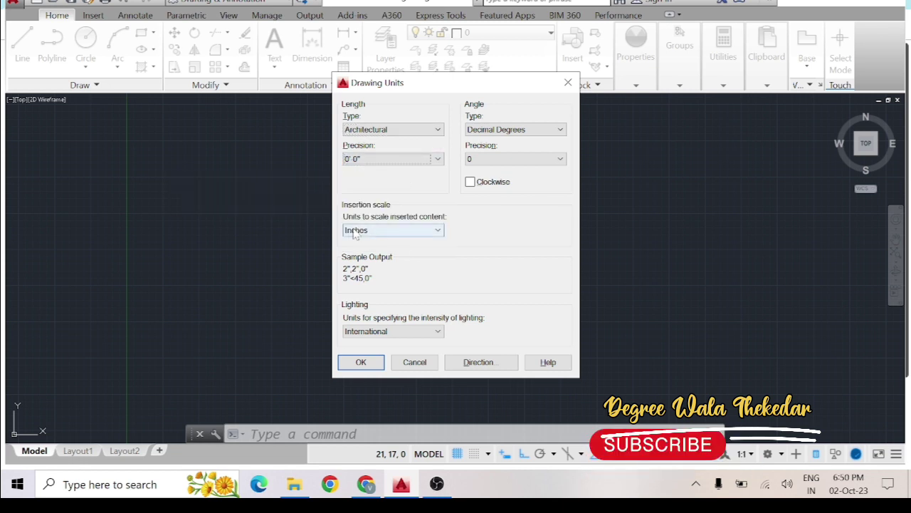
{"action": "left_click", "coordinate": [363, 361]}
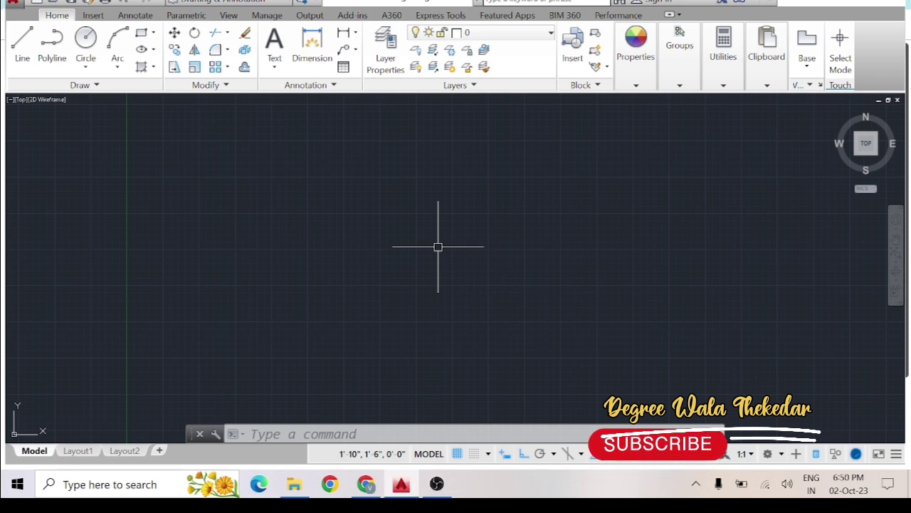
Give the Standard dimension style Architectural primary units at 0'-0" precision and make it current
{"action": "type", "text": "d"}
{"action": "key", "text": "Return"}
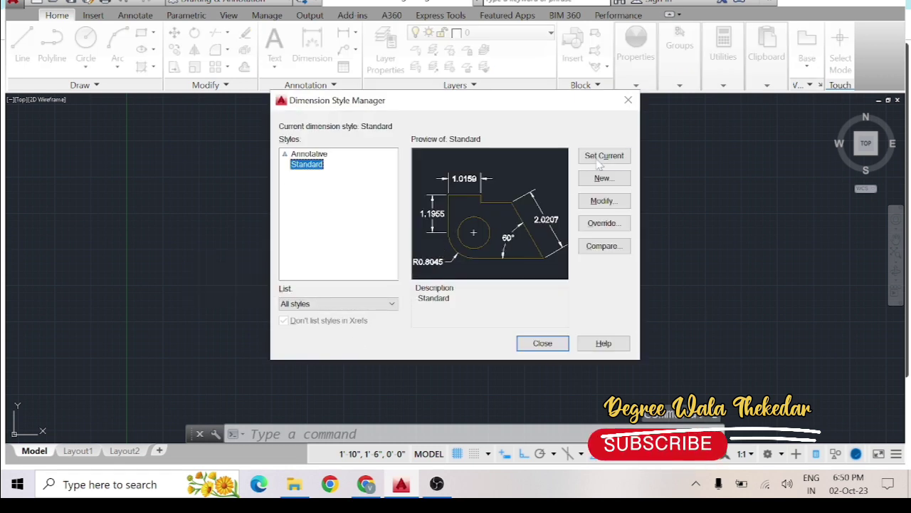
{"action": "left_click", "coordinate": [604, 201]}
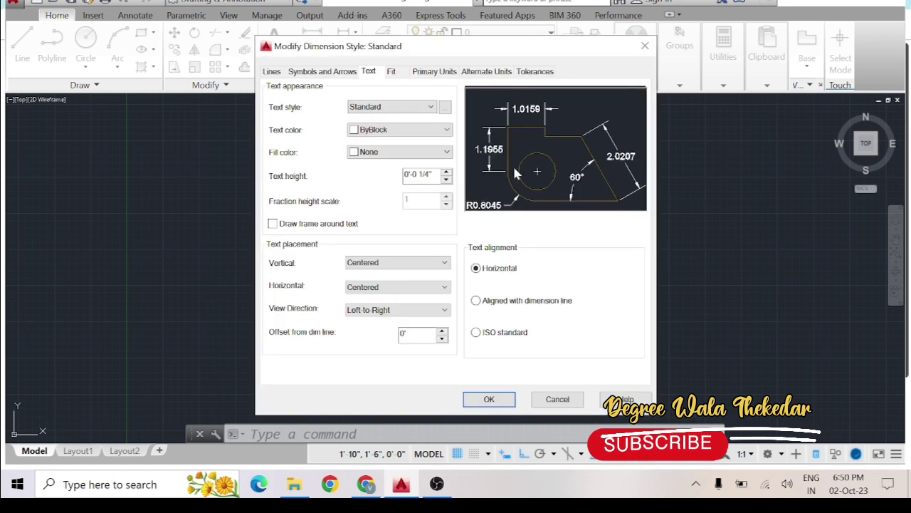
{"action": "left_click", "coordinate": [434, 72]}
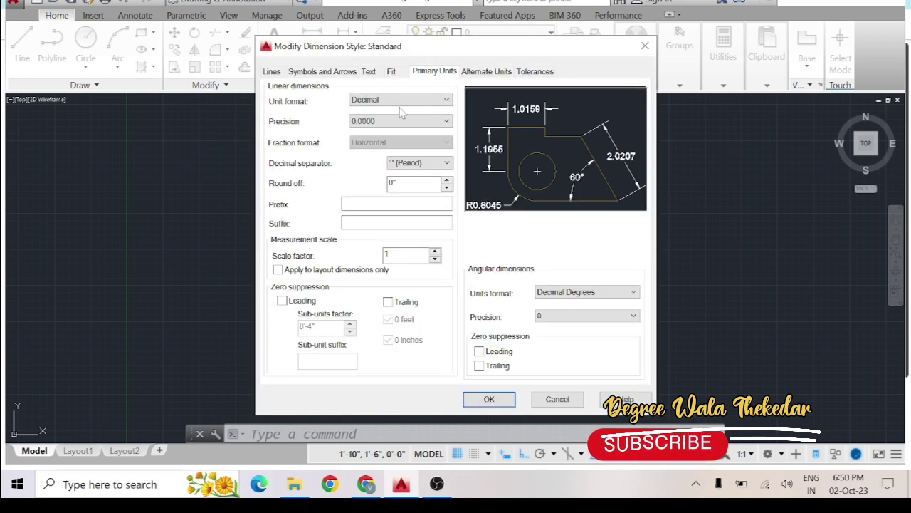
{"action": "left_click", "coordinate": [402, 103]}
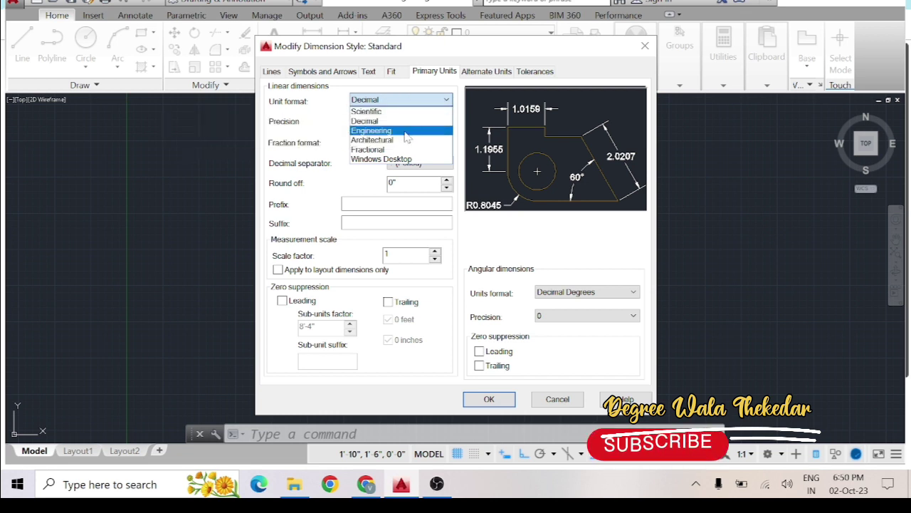
{"action": "left_click", "coordinate": [404, 140]}
{"action": "left_click", "coordinate": [401, 123]}
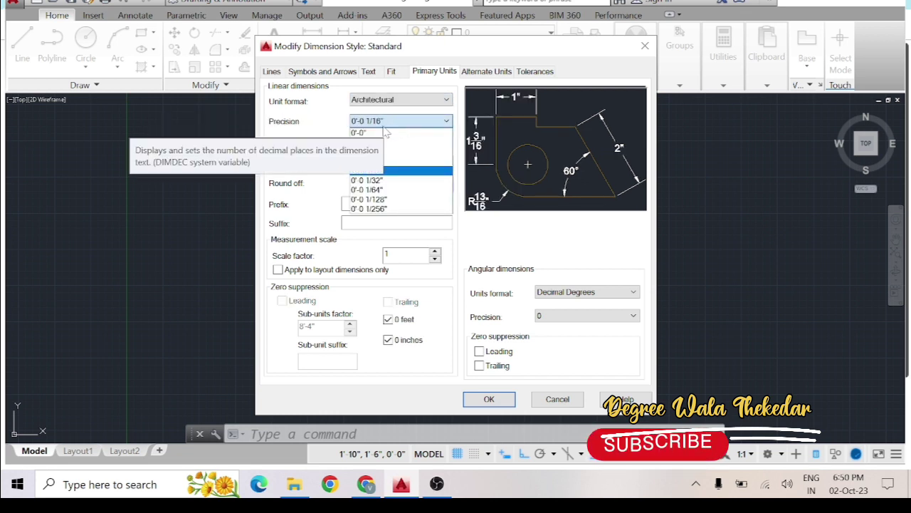
{"action": "left_click", "coordinate": [406, 131]}
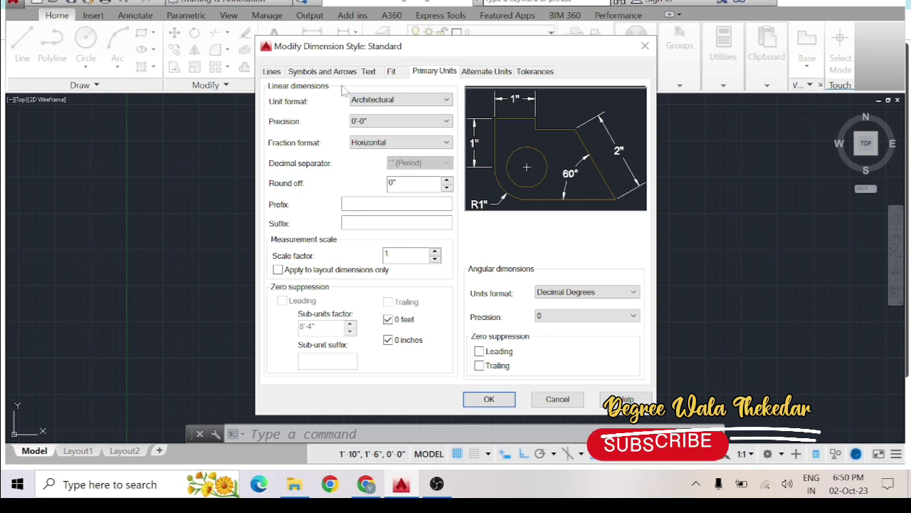
{"action": "left_click", "coordinate": [478, 74]}
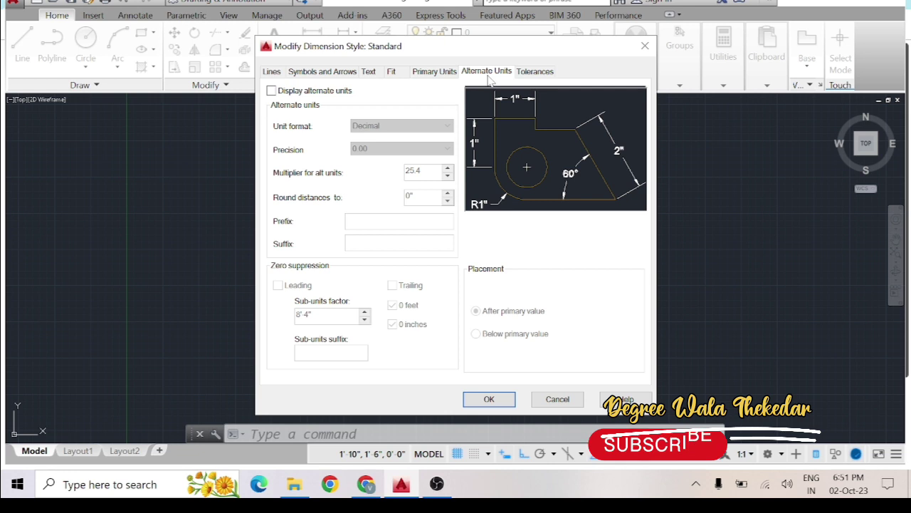
{"action": "left_click", "coordinate": [484, 397]}
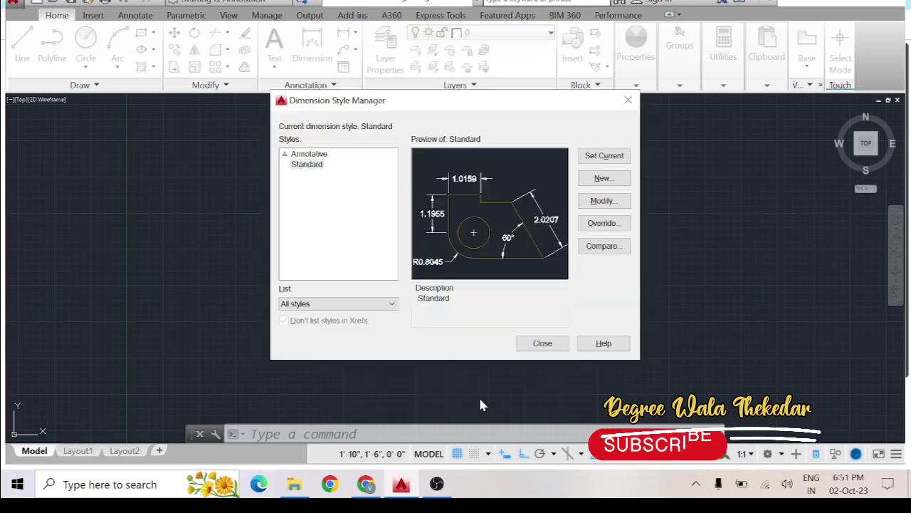
{"action": "left_click", "coordinate": [602, 161]}
Draw a 24-inch (2') horizontal line and recentre it in the view
{"action": "left_click", "coordinate": [542, 343]}
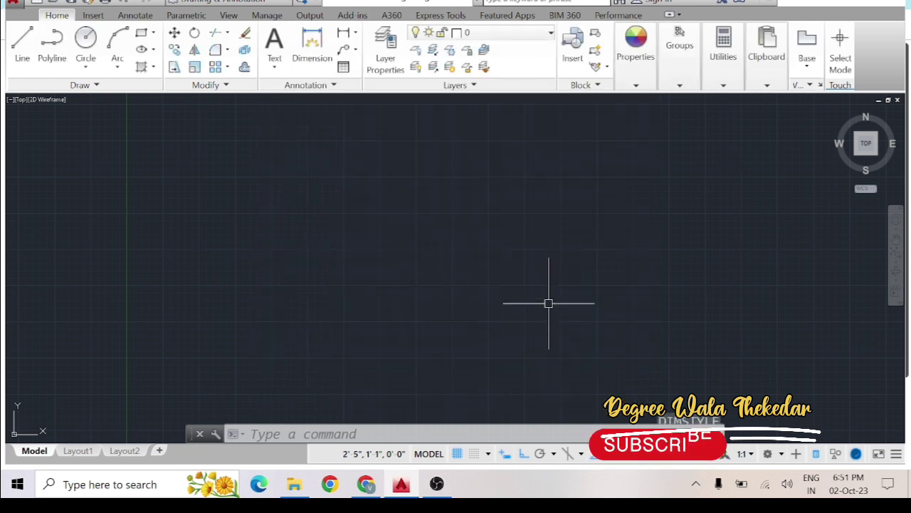
{"action": "left_click", "coordinate": [22, 44]}
{"action": "left_click", "coordinate": [334, 185]}
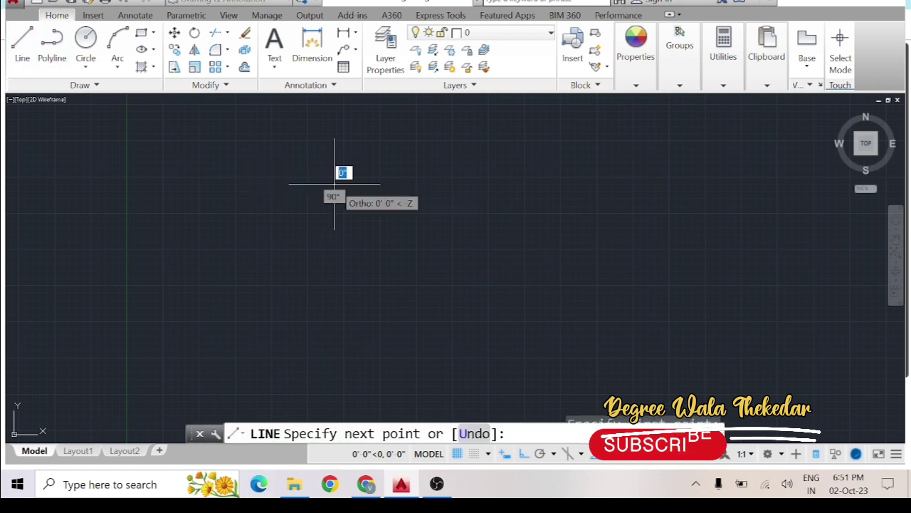
{"action": "type", "text": "2"}
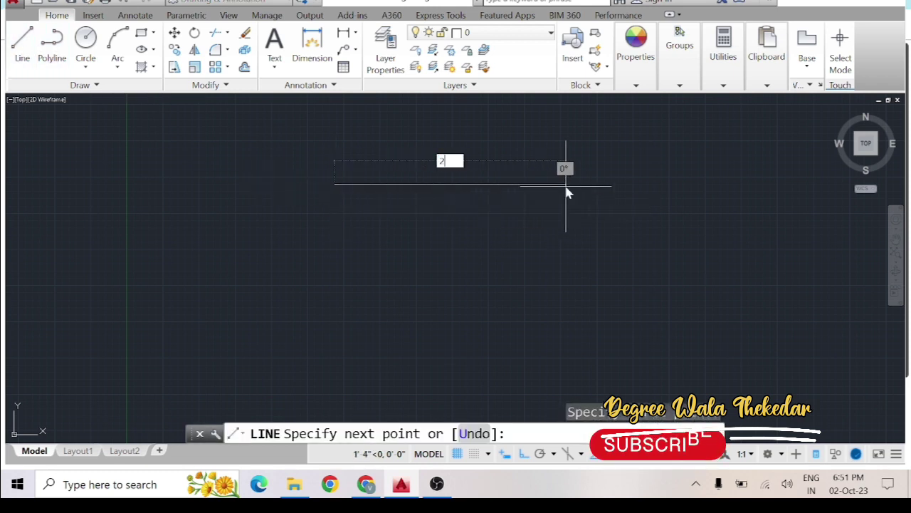
{"action": "type", "text": "4"}
{"action": "key", "text": "Return"}
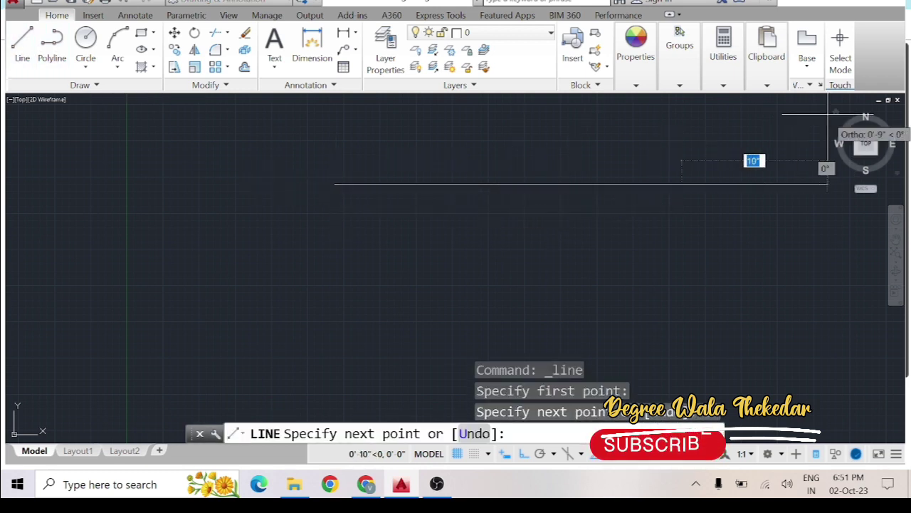
{"action": "key", "text": "Return"}
{"action": "middle_click_drag", "start_coordinate": [554, 211], "coordinate": [541, 228]}
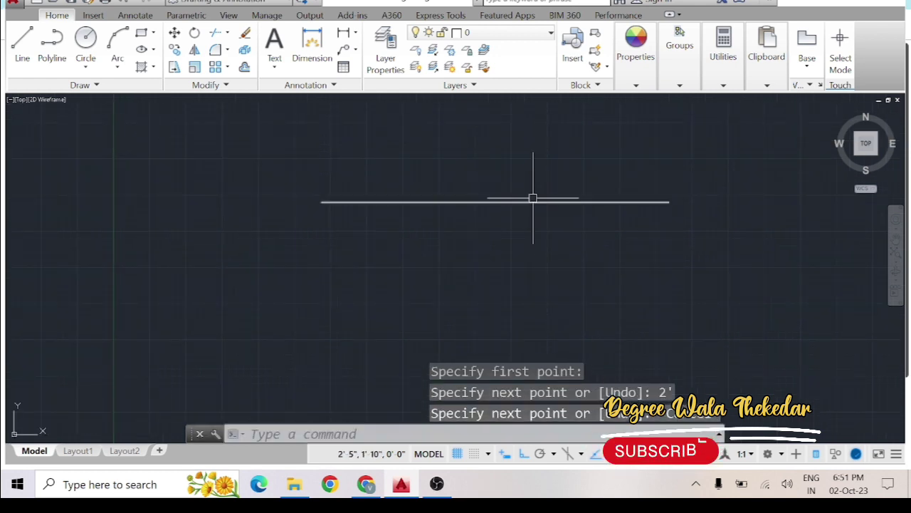
{"action": "middle_click_drag", "start_coordinate": [545, 185], "coordinate": [517, 204]}
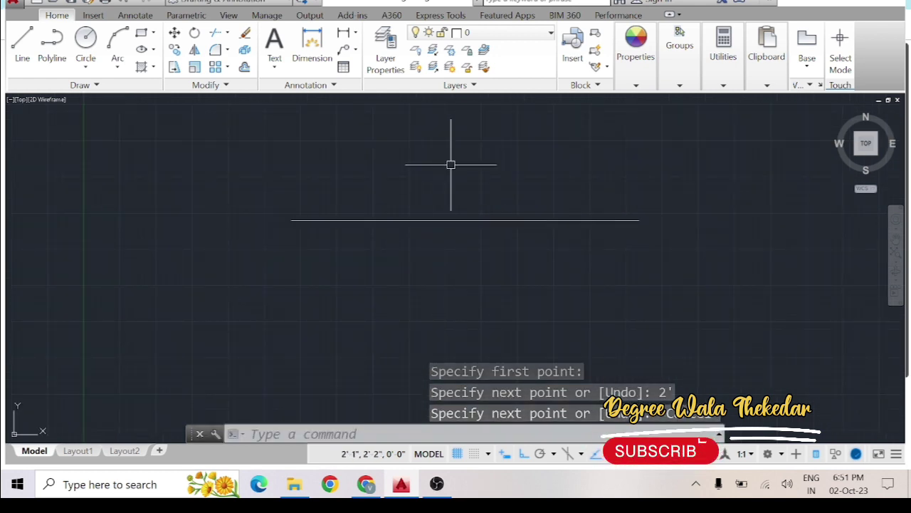
Add a linear dimension between the line's two ends, placed just above it
{"action": "left_click", "coordinate": [342, 34]}
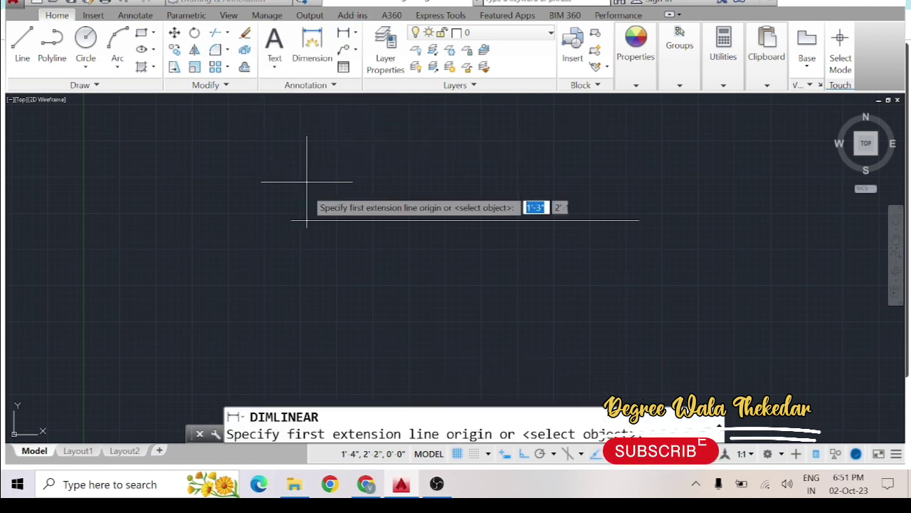
{"action": "left_click", "coordinate": [292, 220]}
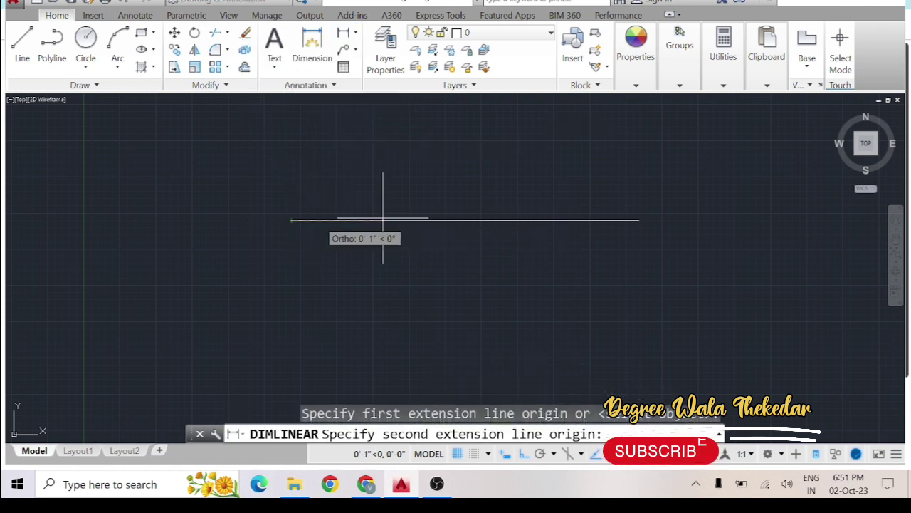
{"action": "left_click", "coordinate": [639, 220]}
{"action": "left_click", "coordinate": [628, 205]}
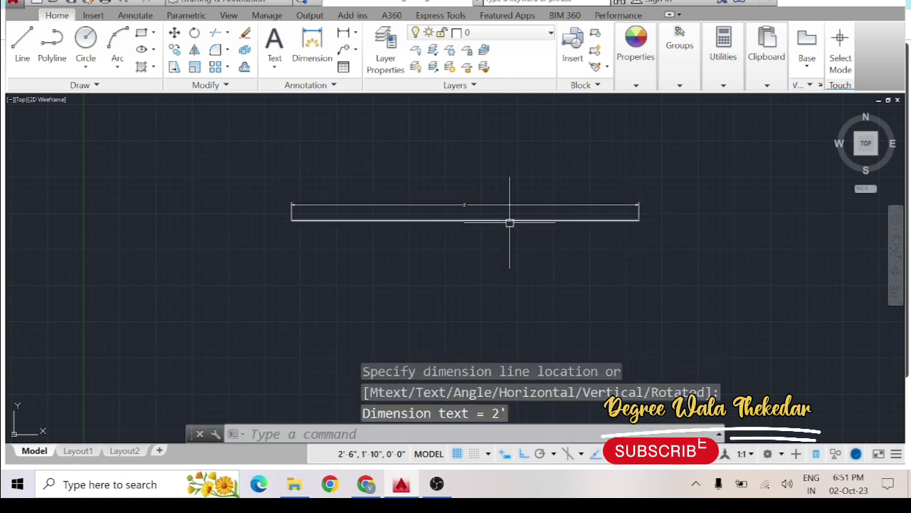
Zoom in and out to inspect the 2' dimension
{"action": "scroll", "coordinate": [397, 179], "scroll_direction": "up", "scroll_amount": 2}
{"action": "scroll", "coordinate": [448, 200], "scroll_direction": "up", "scroll_amount": 1}
{"action": "scroll", "coordinate": [345, 122], "scroll_direction": "up", "scroll_amount": 2}
{"action": "scroll", "coordinate": [346, 122], "scroll_direction": "down", "scroll_amount": 1}
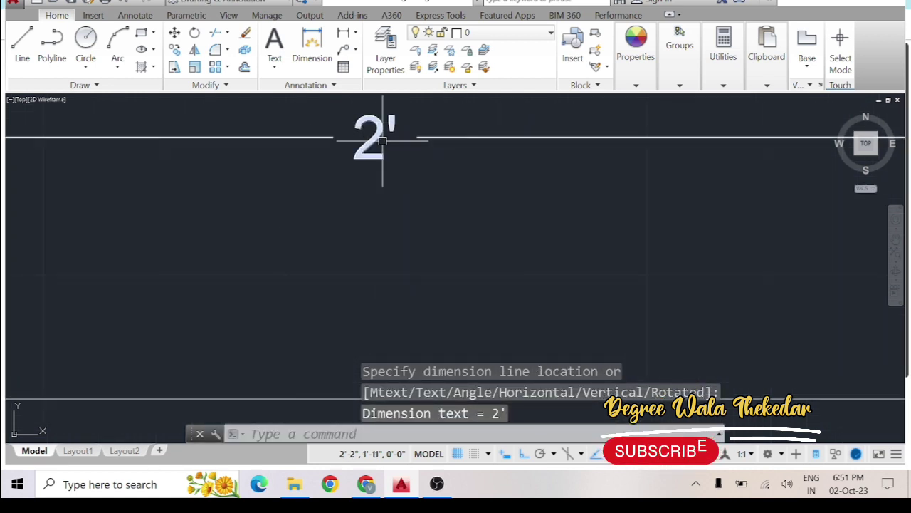
{"action": "scroll", "coordinate": [413, 199], "scroll_direction": "down", "scroll_amount": 2}
{"action": "scroll", "coordinate": [415, 195], "scroll_direction": "down", "scroll_amount": 2}
{"action": "scroll", "coordinate": [450, 202], "scroll_direction": "down", "scroll_amount": 1}
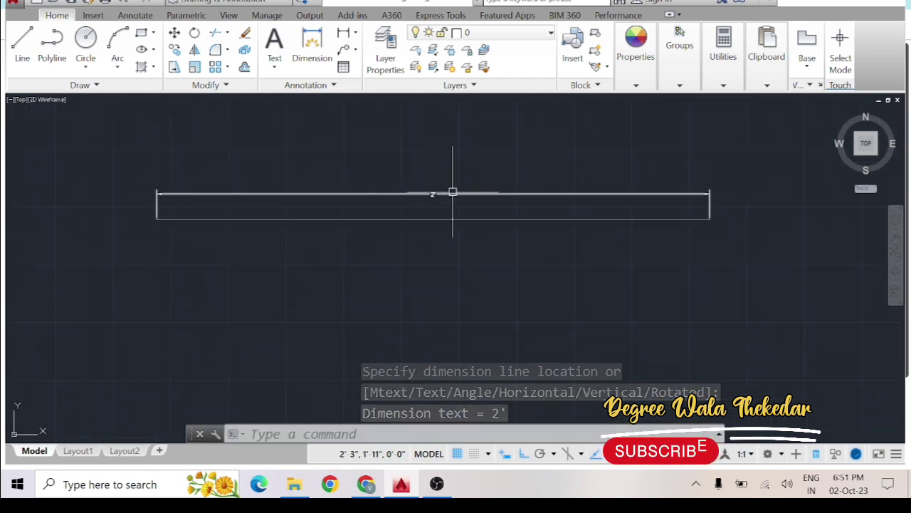
{"action": "scroll", "coordinate": [432, 193], "scroll_direction": "up", "scroll_amount": 2}
{"action": "scroll", "coordinate": [431, 192], "scroll_direction": "up", "scroll_amount": 1}
{"action": "scroll", "coordinate": [441, 186], "scroll_direction": "up", "scroll_amount": 1}
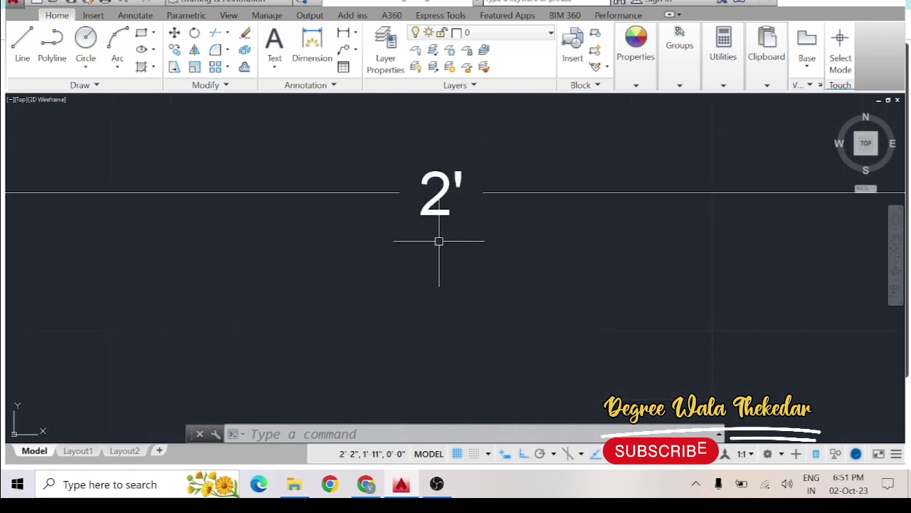
{"action": "scroll", "coordinate": [437, 184], "scroll_direction": "down", "scroll_amount": 4}
{"action": "scroll", "coordinate": [449, 188], "scroll_direction": "down", "scroll_amount": 2}
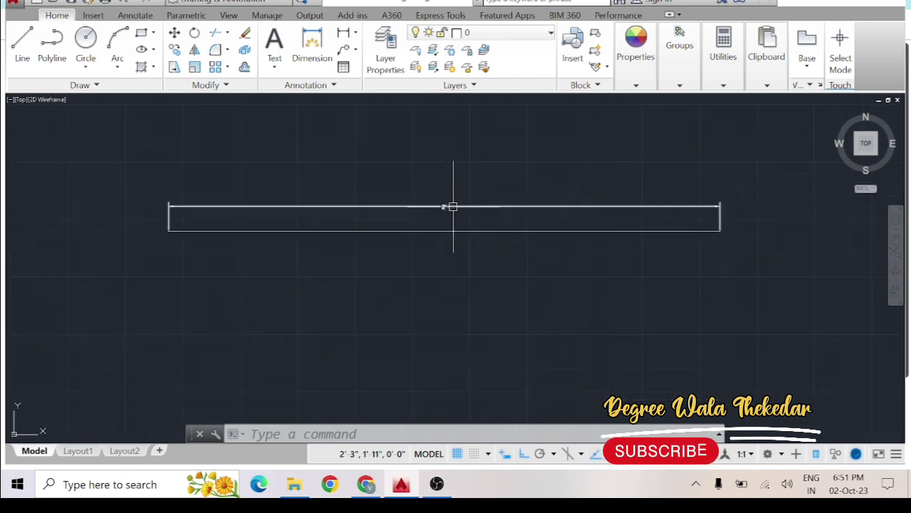
{"action": "scroll", "coordinate": [451, 202], "scroll_direction": "up", "scroll_amount": 2}
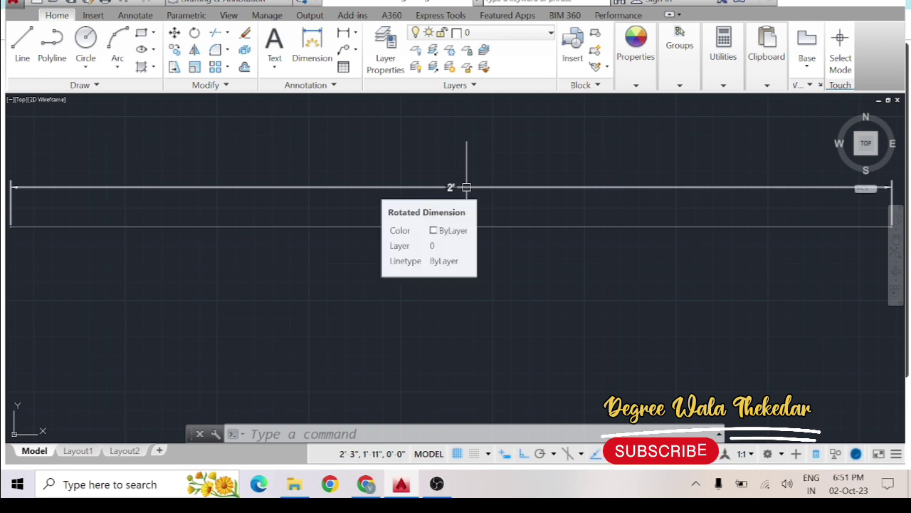
{"action": "scroll", "coordinate": [465, 186], "scroll_direction": "up", "scroll_amount": 1}
{"action": "scroll", "coordinate": [462, 182], "scroll_direction": "up", "scroll_amount": 1}
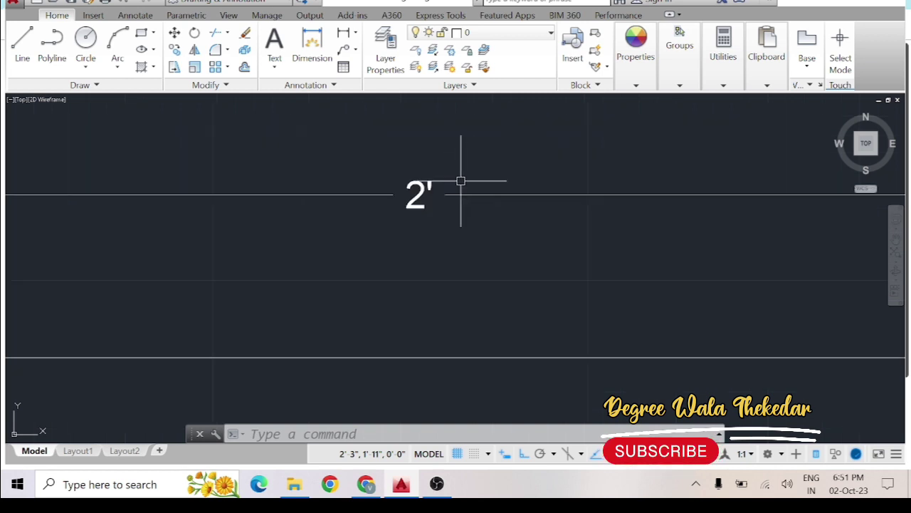
Set the Standard style's text height to 4" and increase its arrow size
{"action": "type", "text": "d"}
{"action": "key", "text": "Return"}
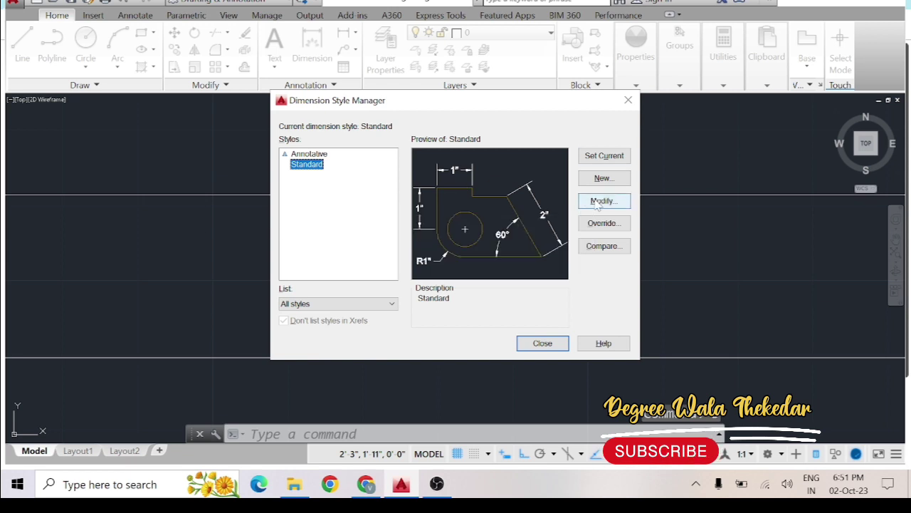
{"action": "left_click", "coordinate": [600, 201]}
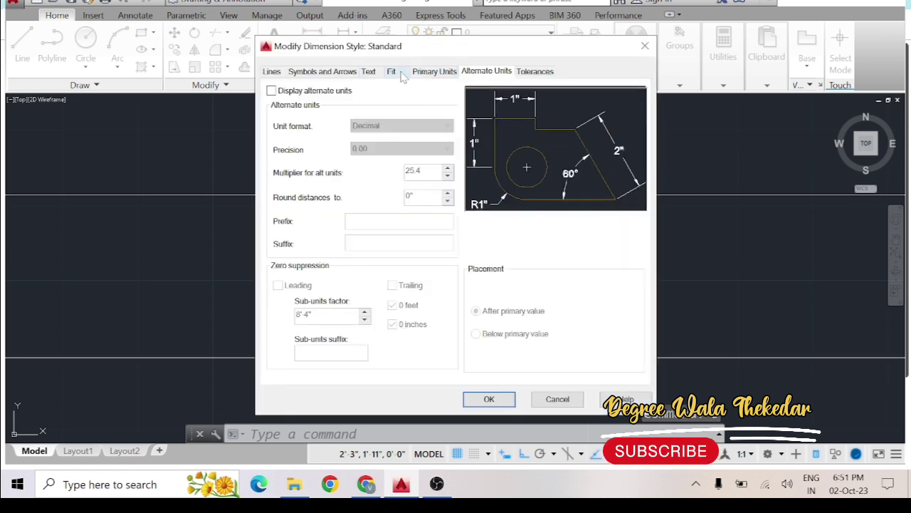
{"action": "left_click", "coordinate": [368, 71]}
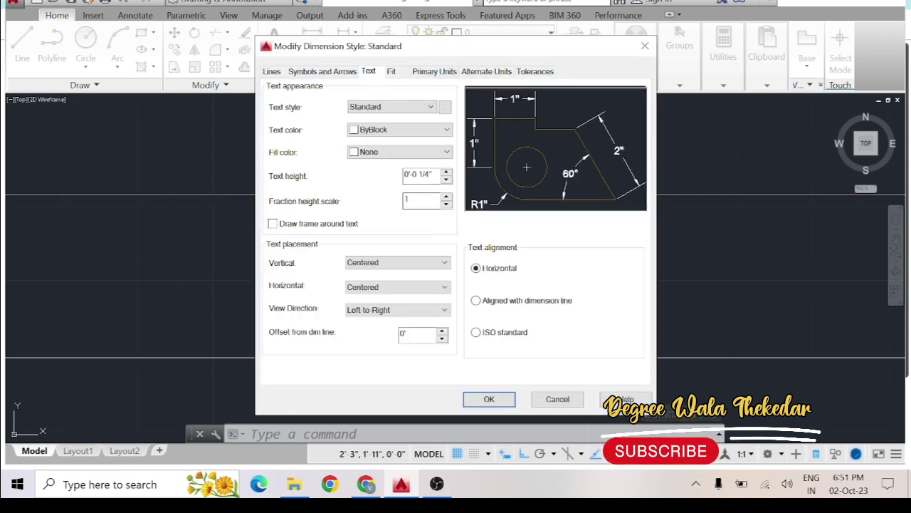
{"action": "key", "text": "BackSpace"}
{"action": "type", "text": "4\""}
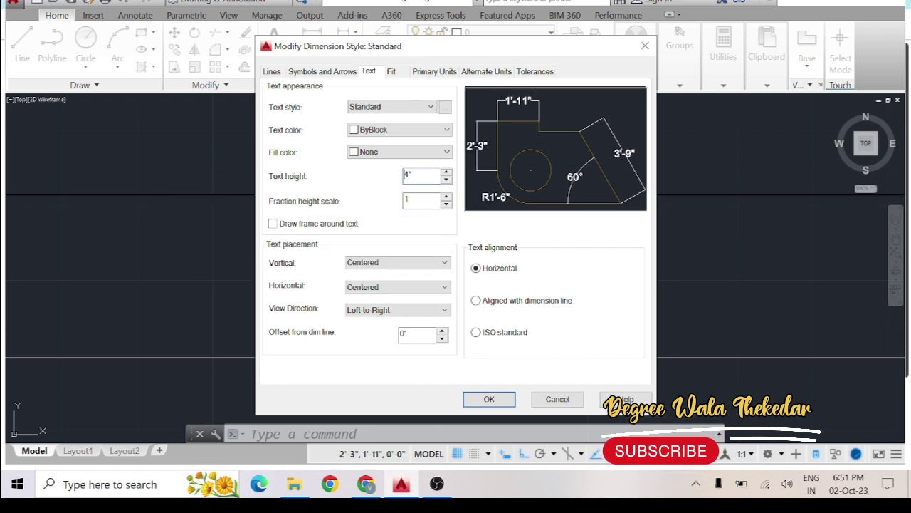
{"action": "left_click", "coordinate": [343, 72]}
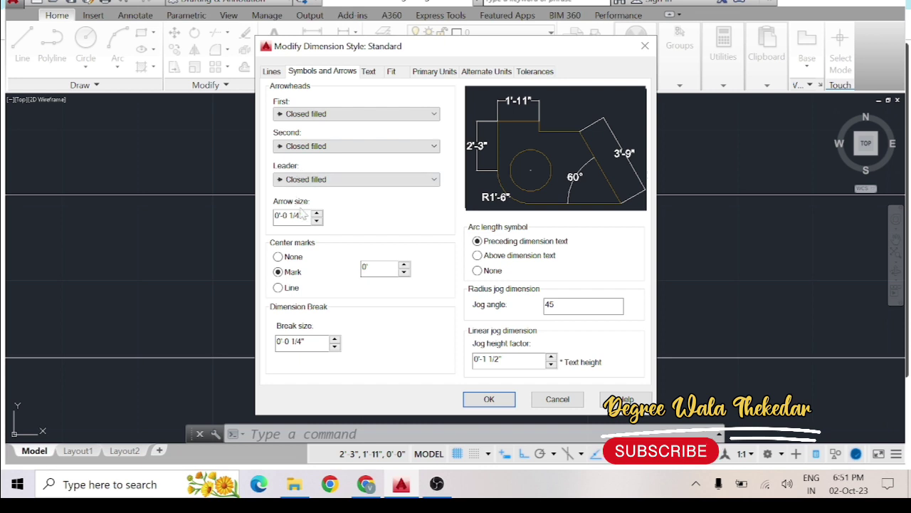
{"action": "key", "text": "BackSpace"}
{"action": "left_click", "coordinate": [490, 398]}
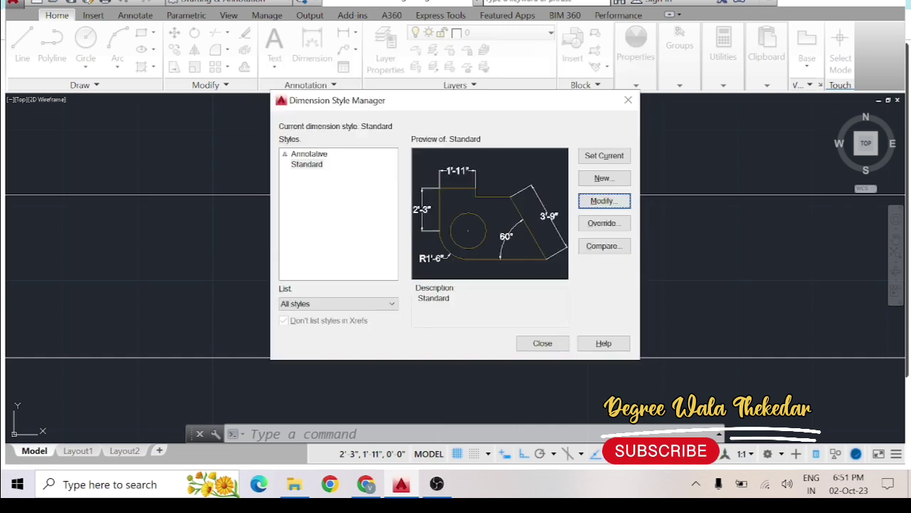
Select the enlarged 2' dimension to check it, cancel the grip edit, and reopen the style manager
{"action": "left_click", "coordinate": [542, 348]}
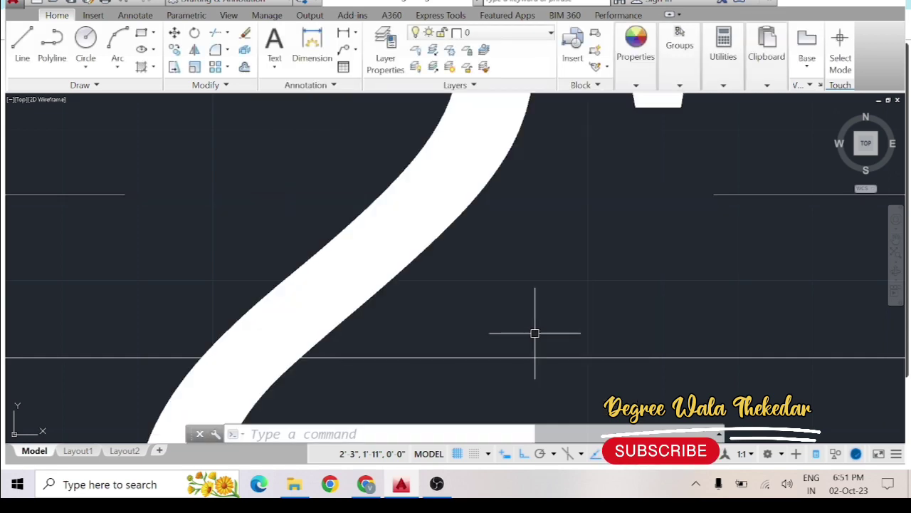
{"action": "left_click", "coordinate": [499, 247]}
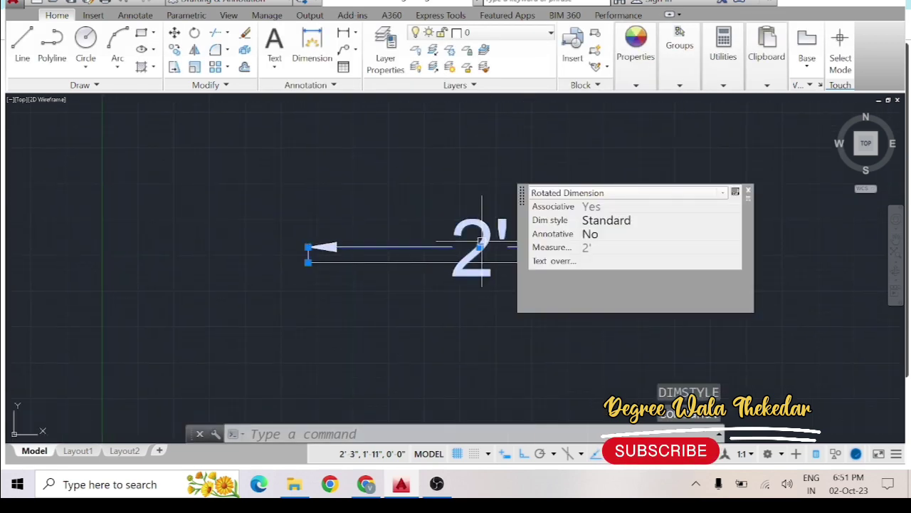
{"action": "left_click", "coordinate": [481, 247]}
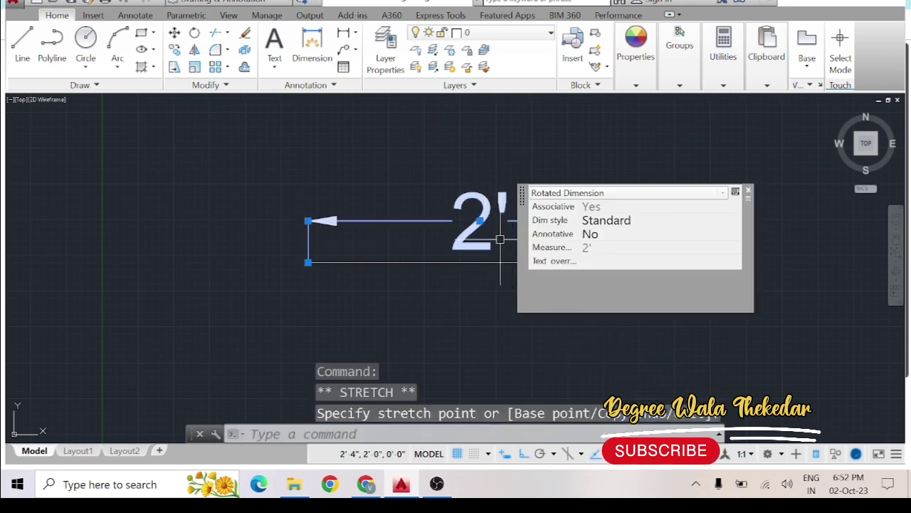
{"action": "middle_click_drag", "start_coordinate": [501, 239], "coordinate": [448, 238]}
{"action": "key", "text": "Escape"}
{"action": "type", "text": "d"}
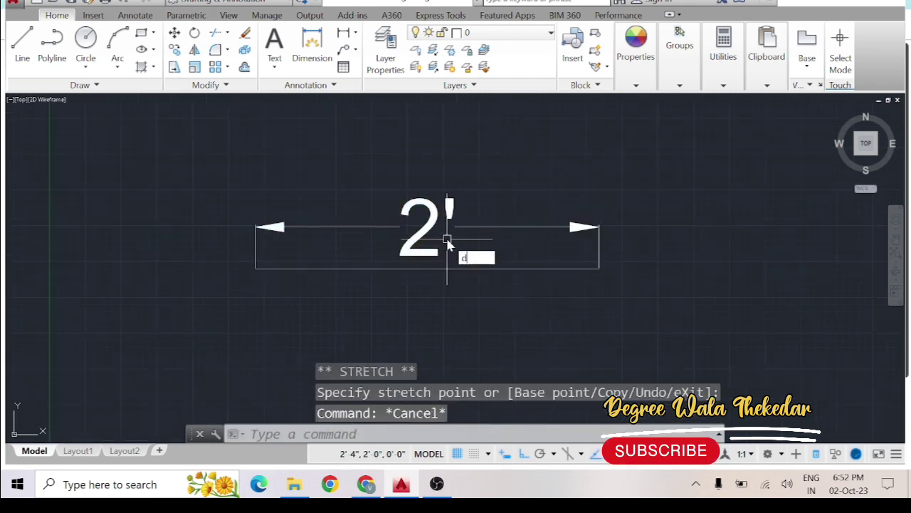
{"action": "key", "text": "Return"}
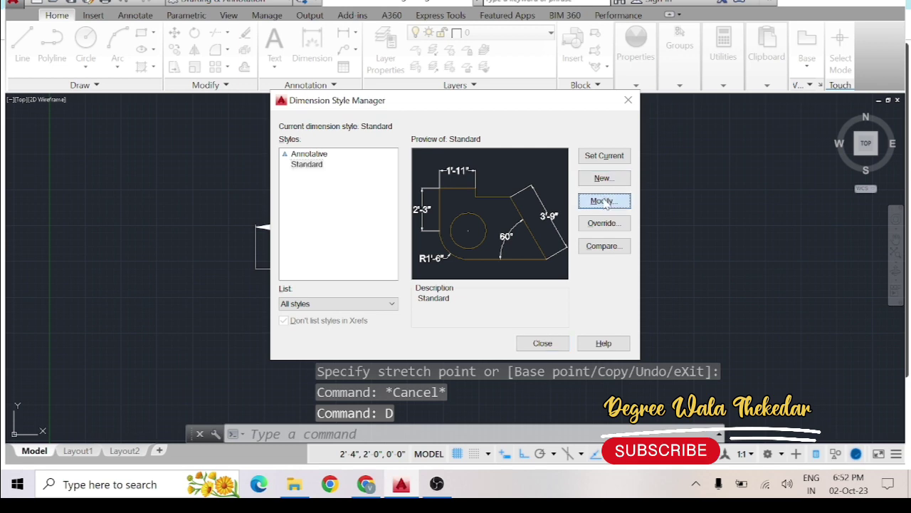
Lower the Standard style's text height from 4" to 2" and return to the drawing
{"action": "left_click", "coordinate": [603, 201]}
{"action": "left_click", "coordinate": [369, 71]}
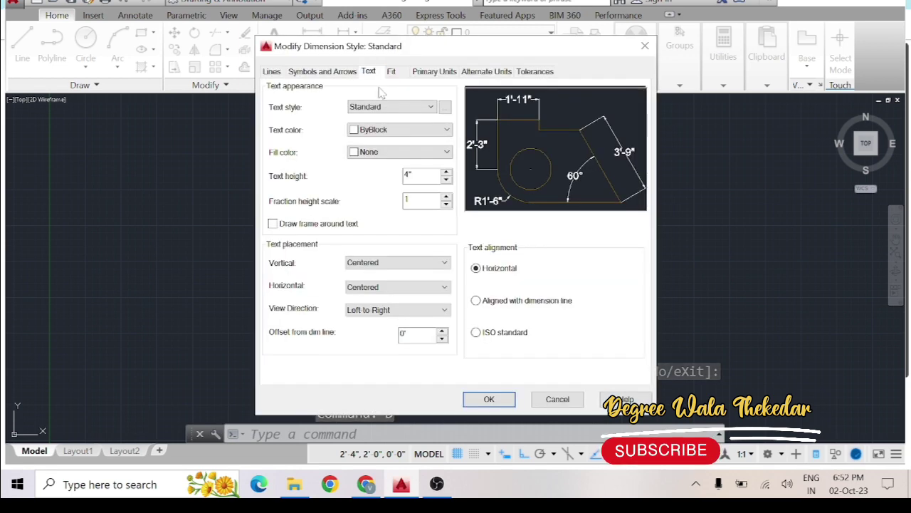
{"action": "double_click", "coordinate": [399, 175]}
{"action": "type", "text": "4"}
{"action": "key", "text": "BackSpace"}
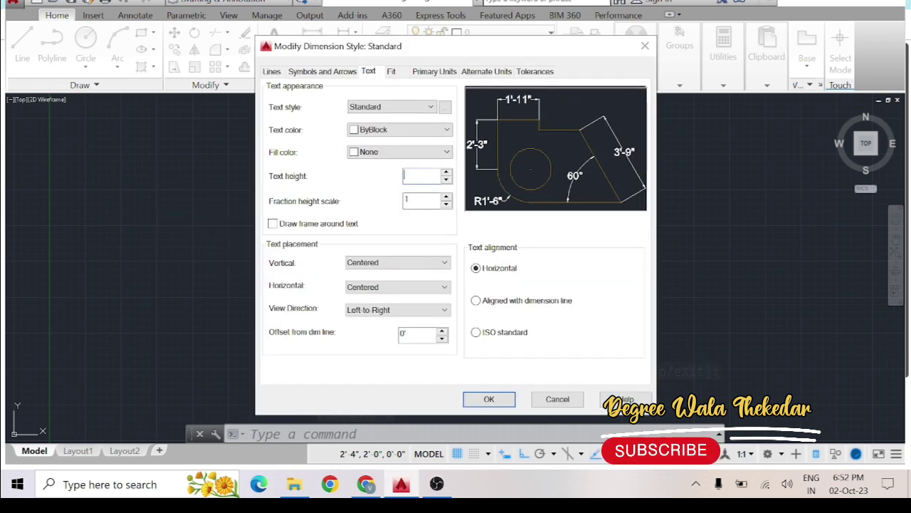
{"action": "type", "text": "2"}
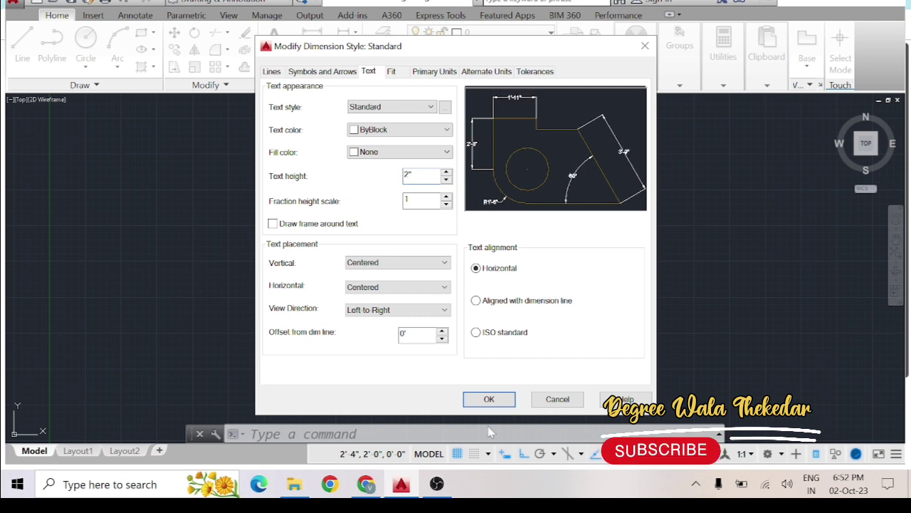
{"action": "left_click", "coordinate": [499, 399]}
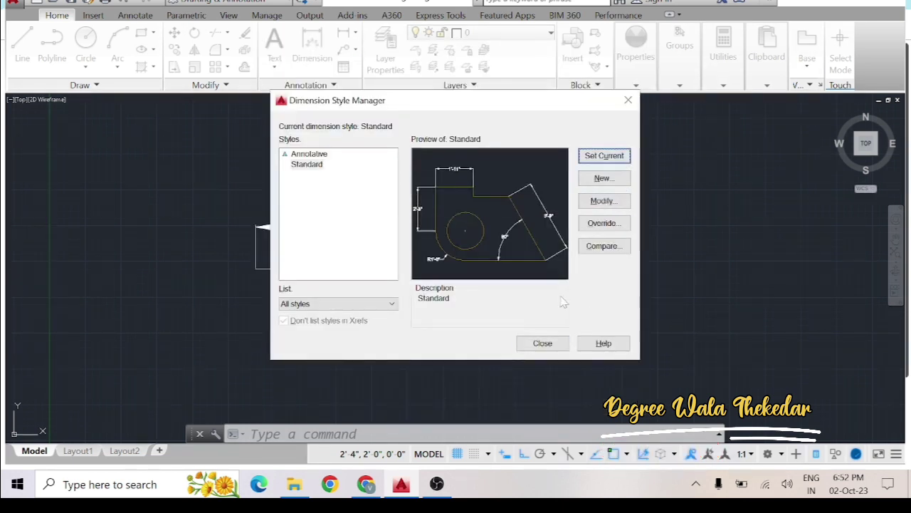
{"action": "left_click", "coordinate": [543, 344]}
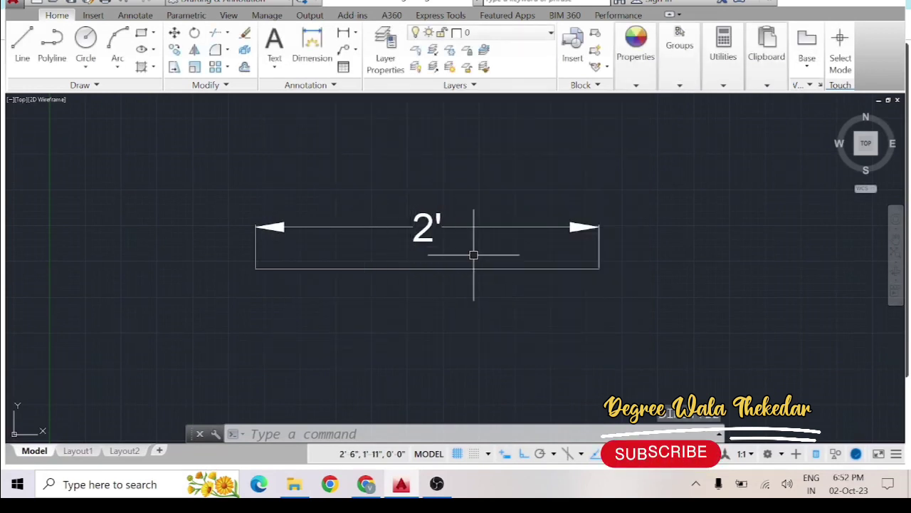
{"action": "scroll", "coordinate": [474, 254], "scroll_direction": "down", "scroll_amount": 2}
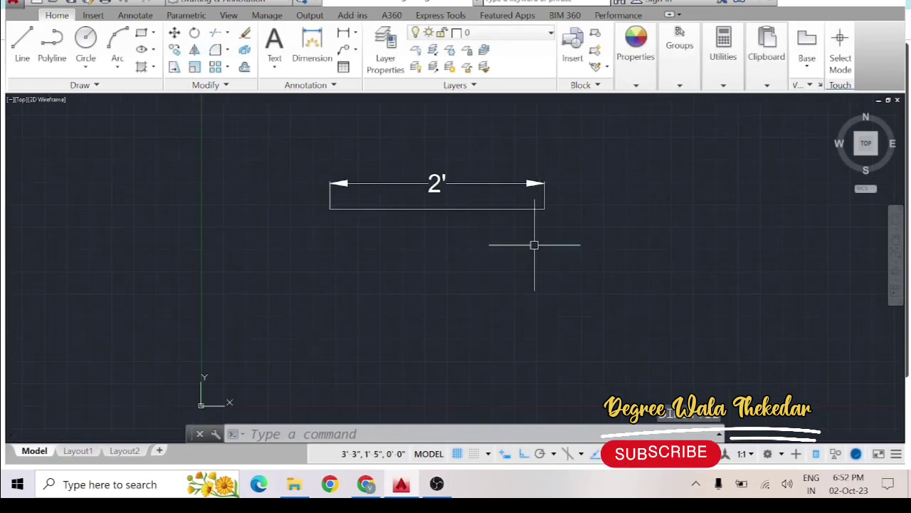
{"action": "middle_click_drag", "start_coordinate": [468, 196], "coordinate": [464, 217]}
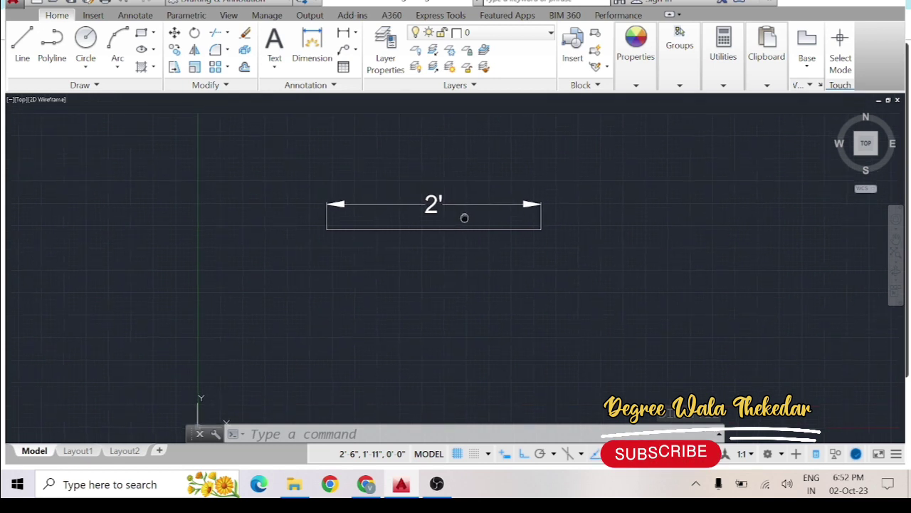
{"action": "scroll", "coordinate": [401, 200], "scroll_direction": "up", "scroll_amount": 3}
{"action": "scroll", "coordinate": [419, 201], "scroll_direction": "down", "scroll_amount": 2}
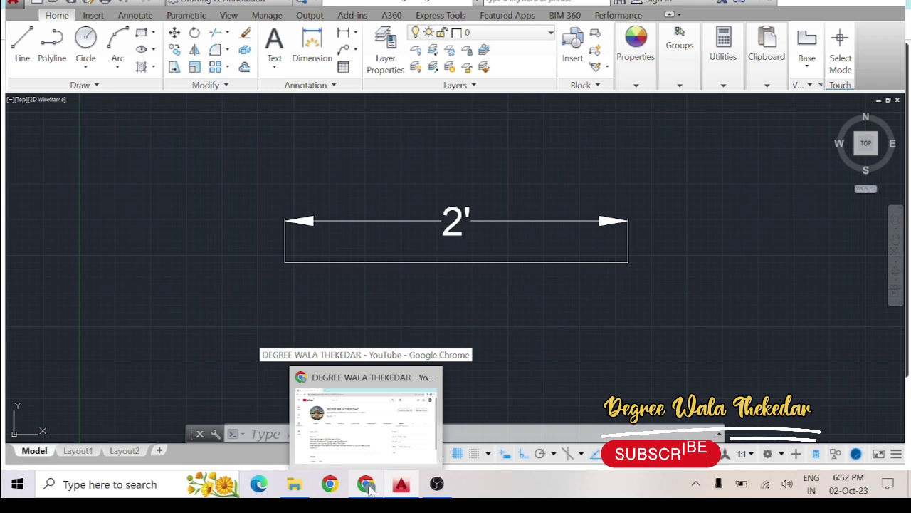
Return to the YouTube channel in Chrome and show its Playlists page
{"action": "left_click", "coordinate": [369, 488]}
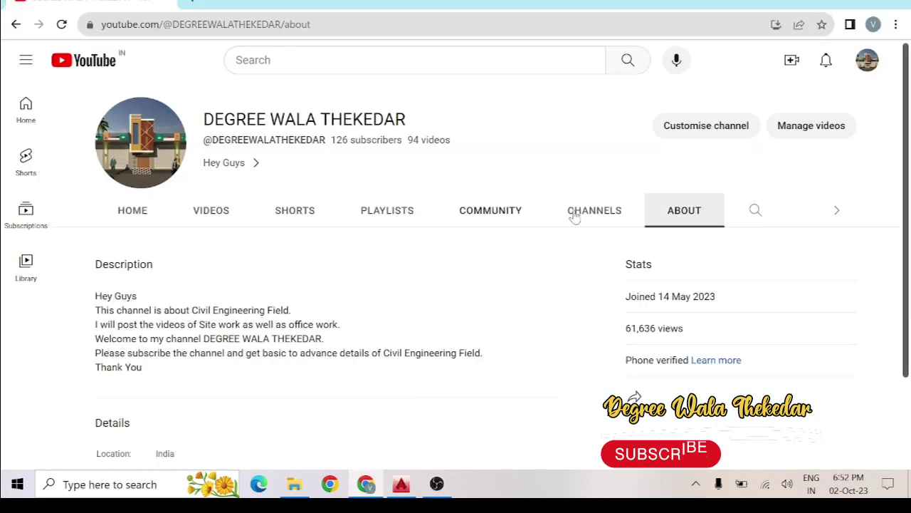
{"action": "left_click", "coordinate": [365, 214]}
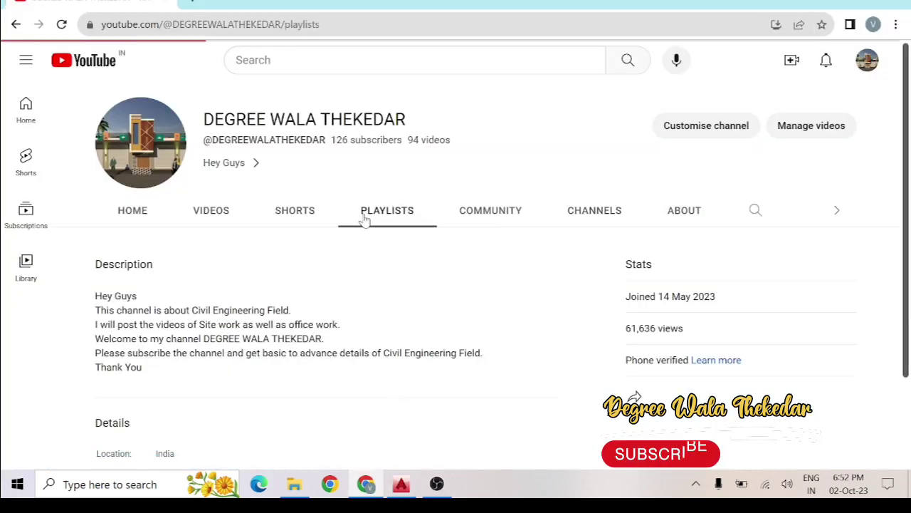